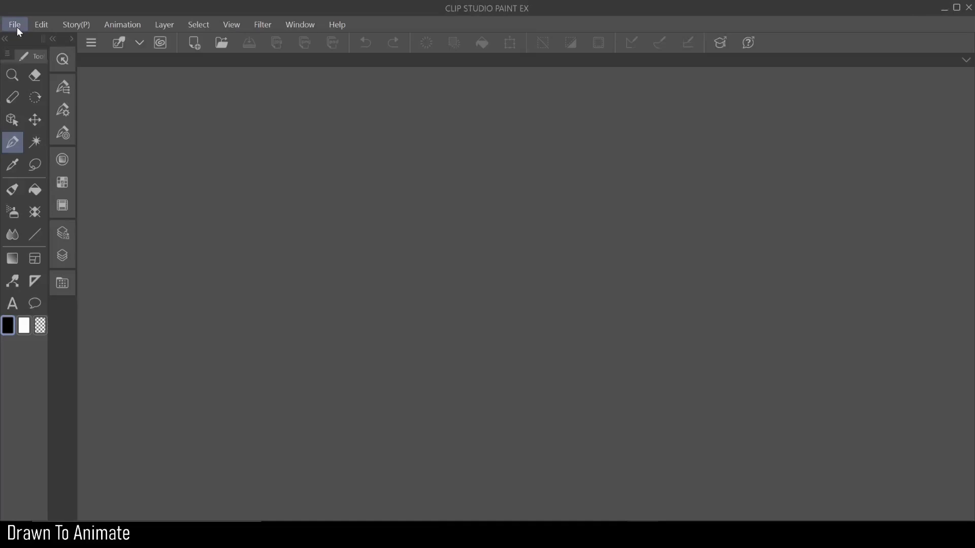
- Create a 1920×1080 Animation canvas at 12 fps with 120-frame playback time
click(17, 25)
click(23, 41)
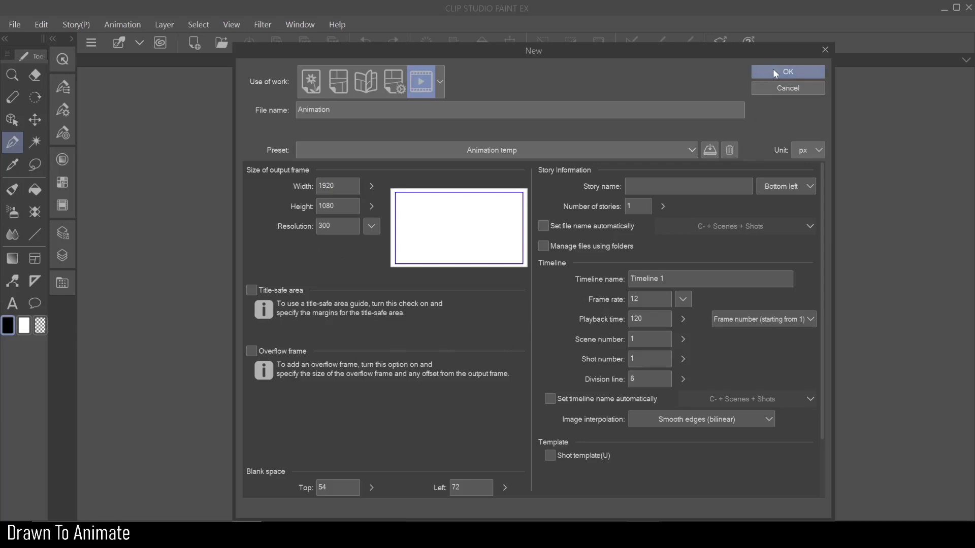
click(773, 69)
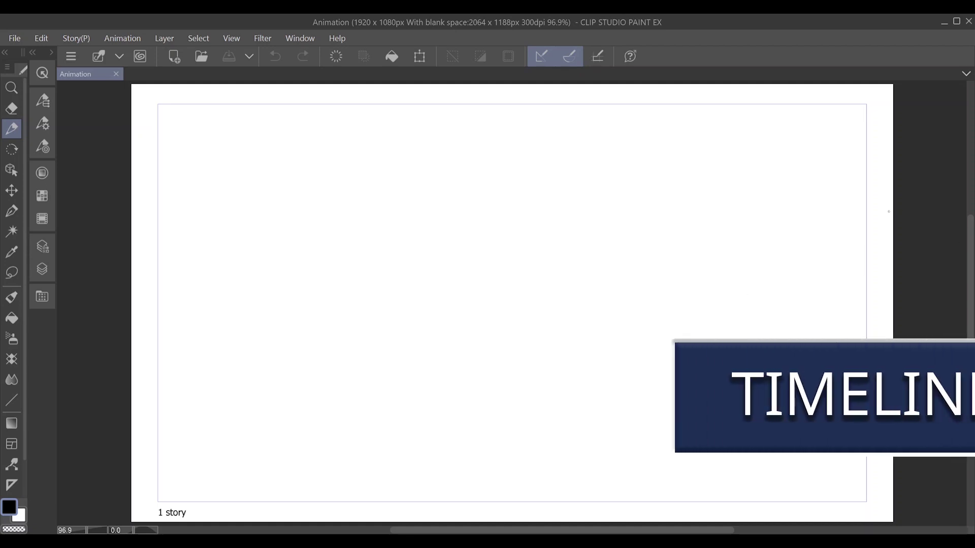
- Show the Timeline panel from the Window menu below the blank Animation canvas
click(297, 25)
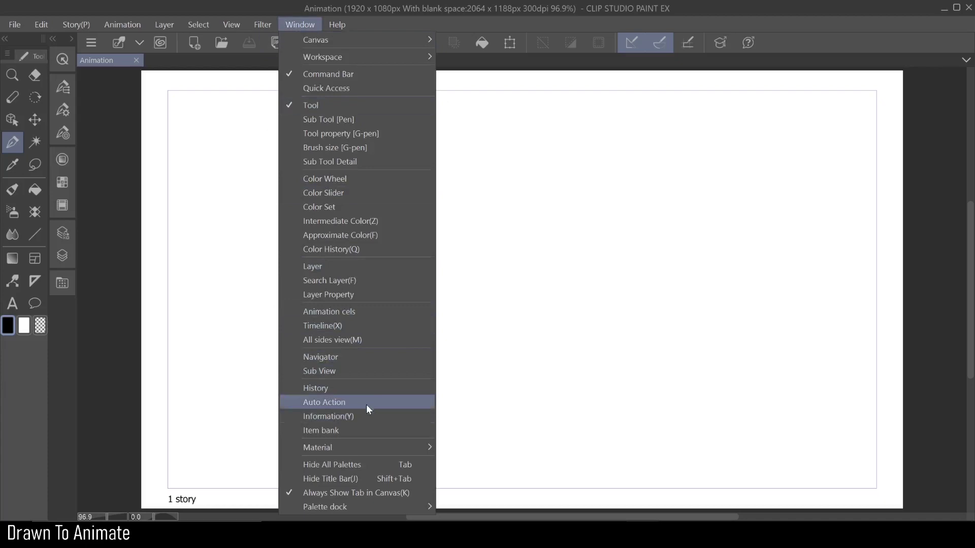
click(374, 326)
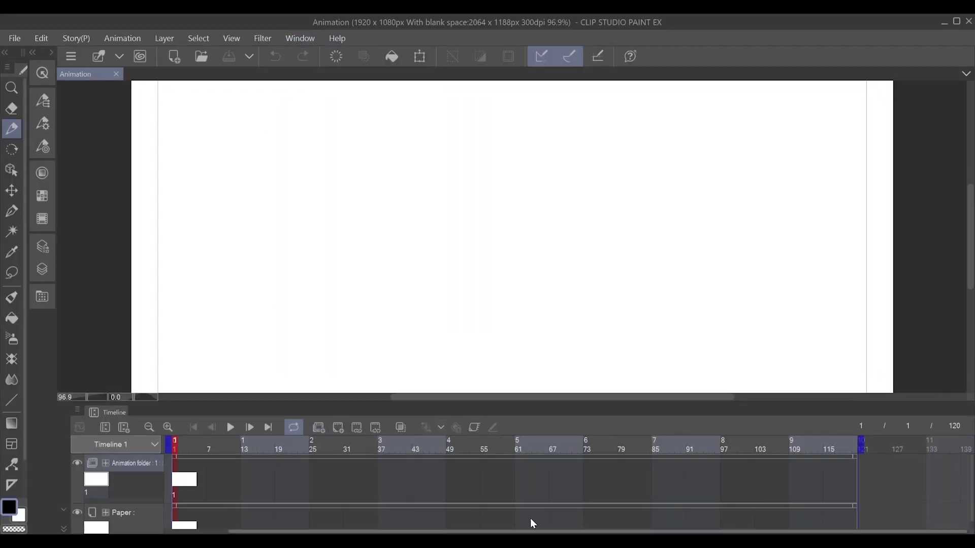
scroll(373, 240, down, 2)
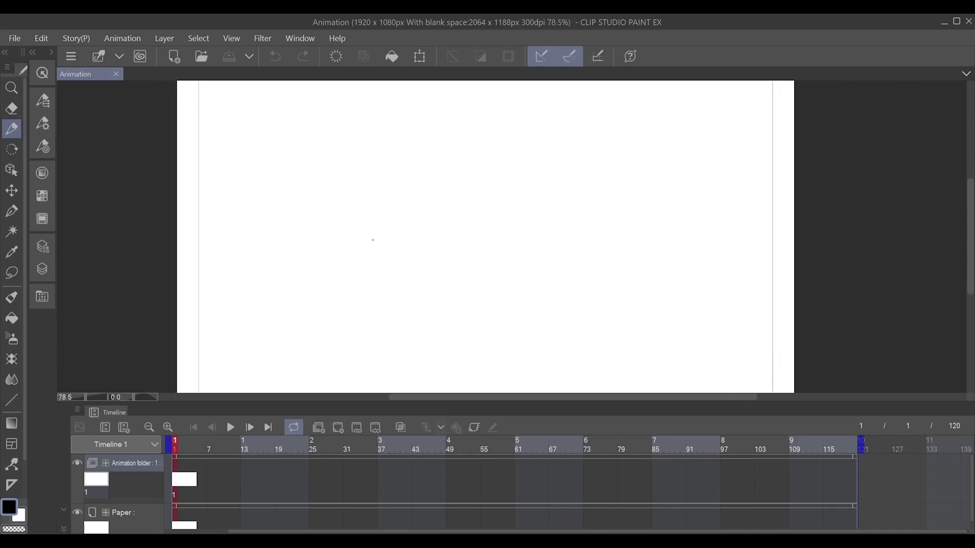
scroll(373, 240, down, 3)
scroll(370, 244, up, 3)
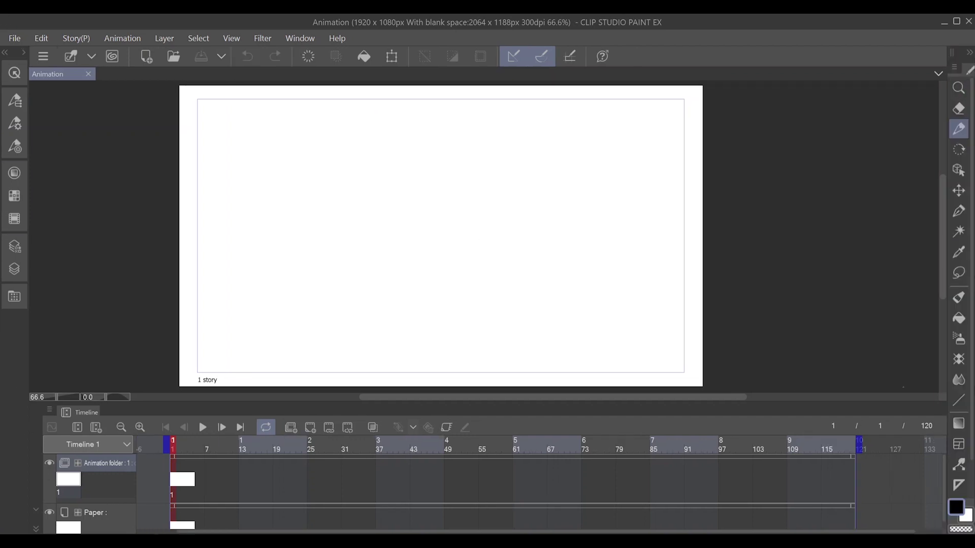
- Bring up the layer panels from the left dock
click(11, 274)
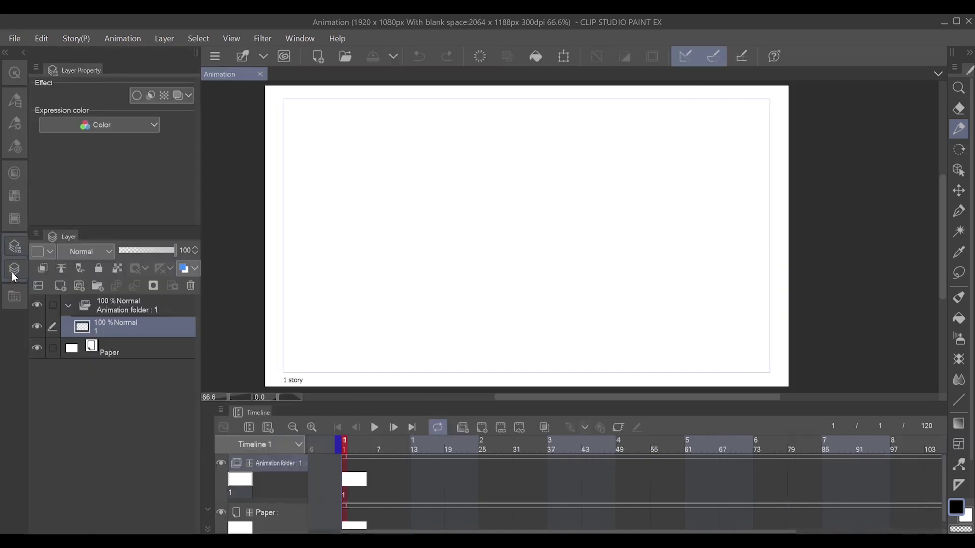
click(13, 271)
click(13, 271)
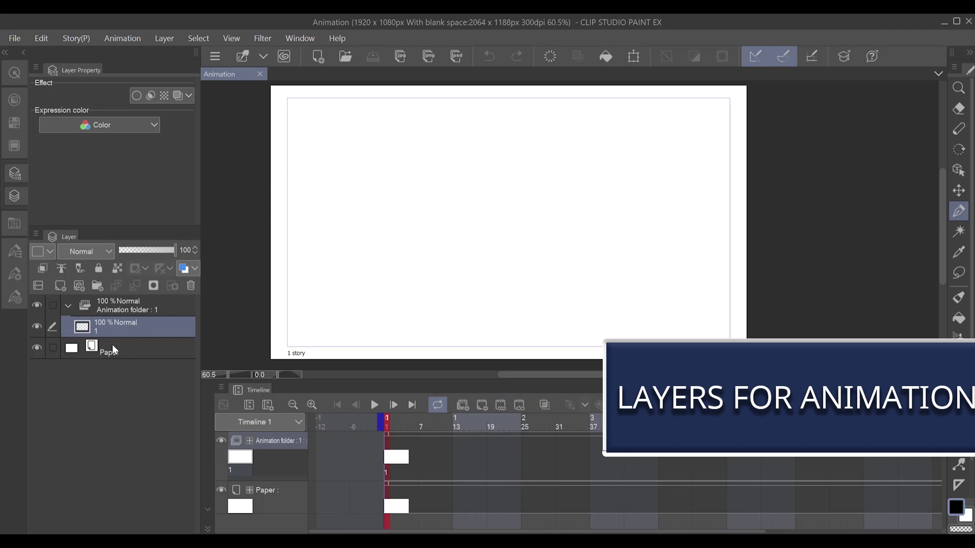
- Add a new raster layer above Paper and name it 2
click(102, 354)
click(59, 285)
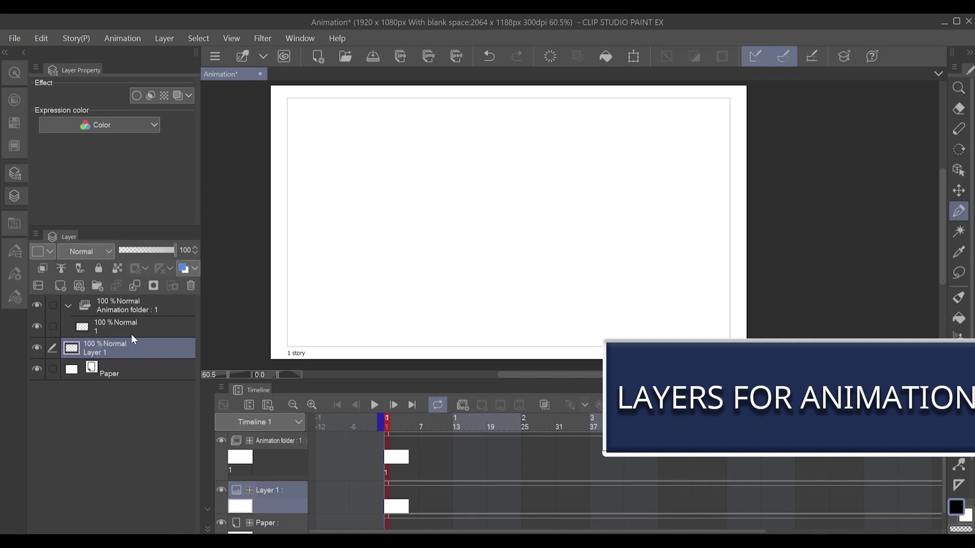
double_click(93, 345)
text(2)
key(Return)
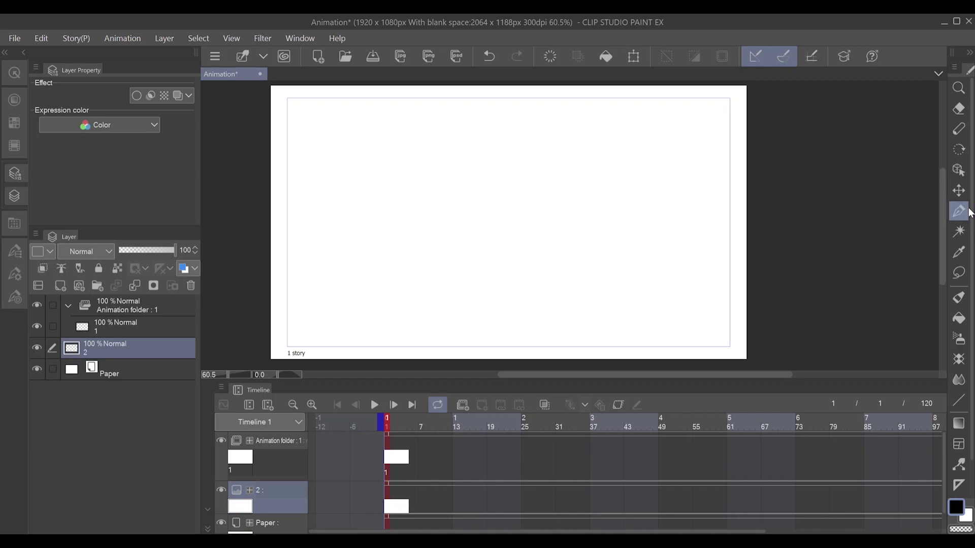
- Sketch the figure's square head and tall body sides with the G-pen
drag(440, 147, 446, 194)
drag(443, 148, 449, 192)
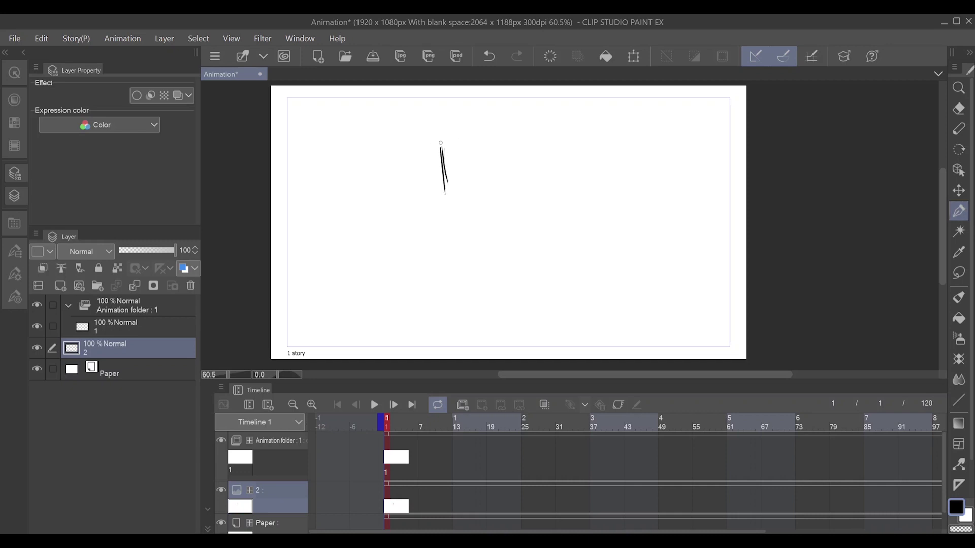
mouse_move(440, 148)
mouse_down()
mouse_move(501, 140)
mouse_move(503, 199)
mouse_move(505, 141)
mouse_move(471, 200)
mouse_up()
drag(442, 151, 444, 209)
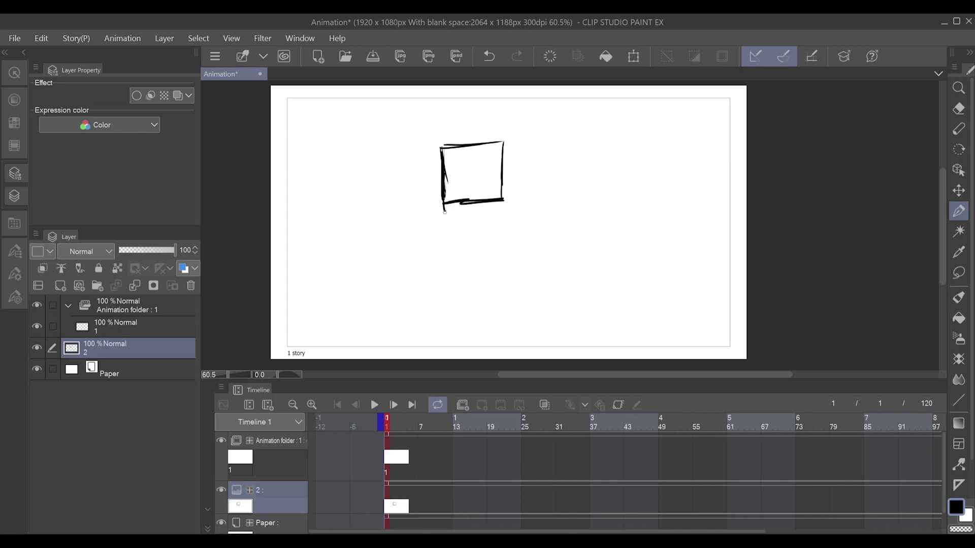
mouse_move(444, 211)
mouse_down()
mouse_move(450, 289)
mouse_move(479, 282)
mouse_up()
drag(503, 201, 510, 286)
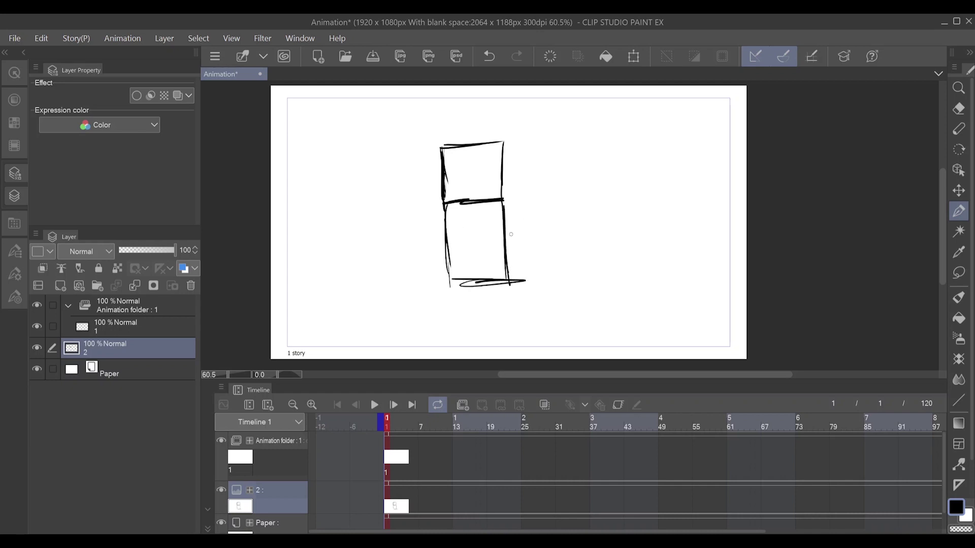
- Add the outstretched arms, two legs and the eyes to the box figure
mouse_move(506, 209)
mouse_down()
mouse_move(574, 182)
mouse_move(551, 191)
mouse_up()
drag(568, 180, 571, 226)
mouse_move(574, 184)
mouse_down()
mouse_move(578, 221)
mouse_move(508, 239)
mouse_up()
mouse_move(566, 219)
mouse_down()
mouse_move(485, 236)
mouse_move(433, 209)
mouse_move(390, 203)
mouse_move(391, 237)
mouse_move(445, 235)
mouse_up()
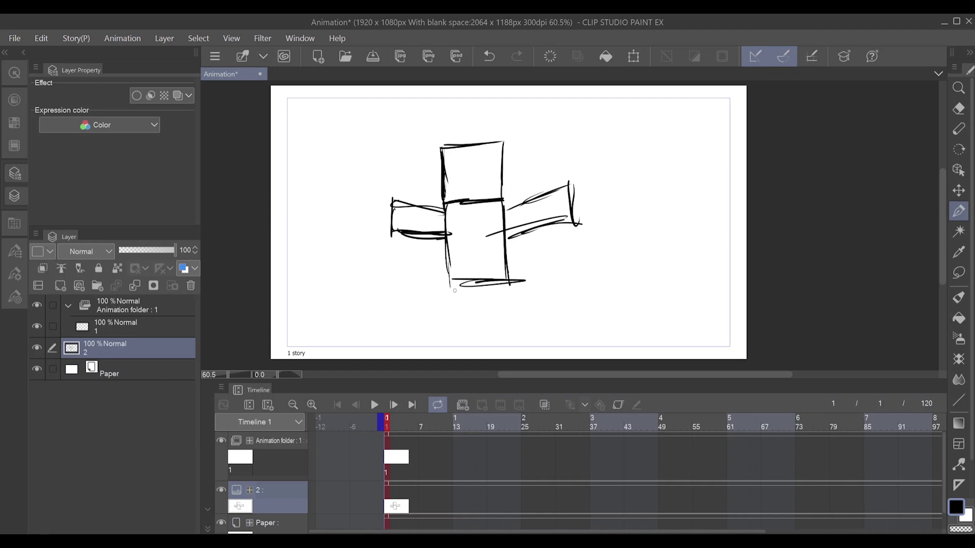
mouse_move(452, 279)
mouse_down()
mouse_move(450, 345)
mouse_move(478, 344)
mouse_up()
mouse_move(482, 282)
mouse_down()
mouse_move(481, 347)
mouse_move(515, 345)
mouse_move(519, 357)
mouse_move(496, 344)
mouse_move(500, 351)
mouse_move(489, 312)
mouse_move(497, 353)
mouse_up()
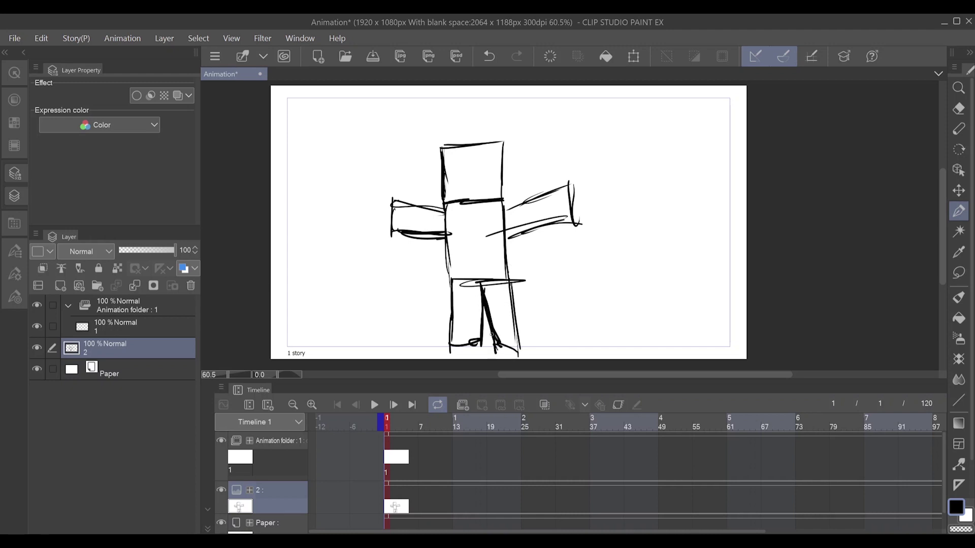
drag(460, 167, 490, 161)
- Delete the empty cel and duplicate box-figure layer 1
click(111, 326)
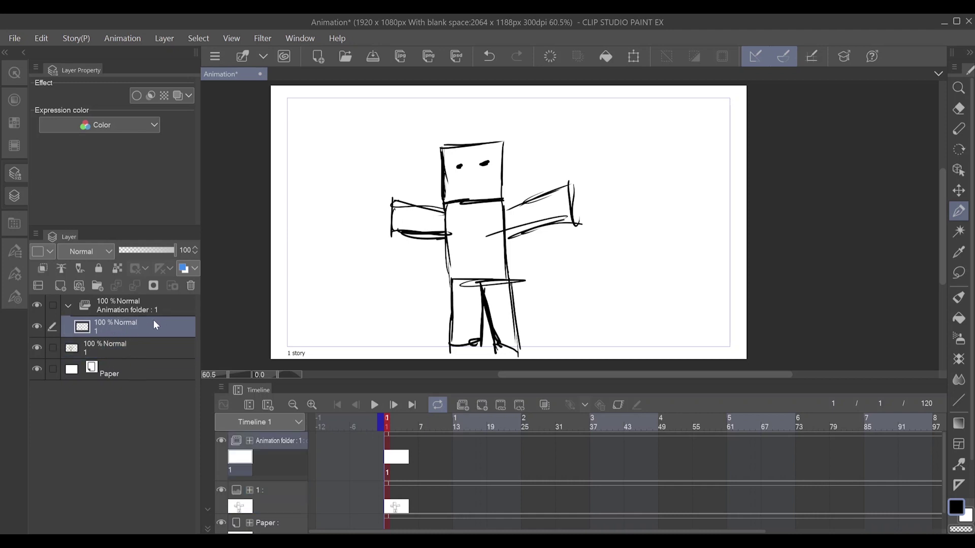
click(191, 286)
click(112, 326)
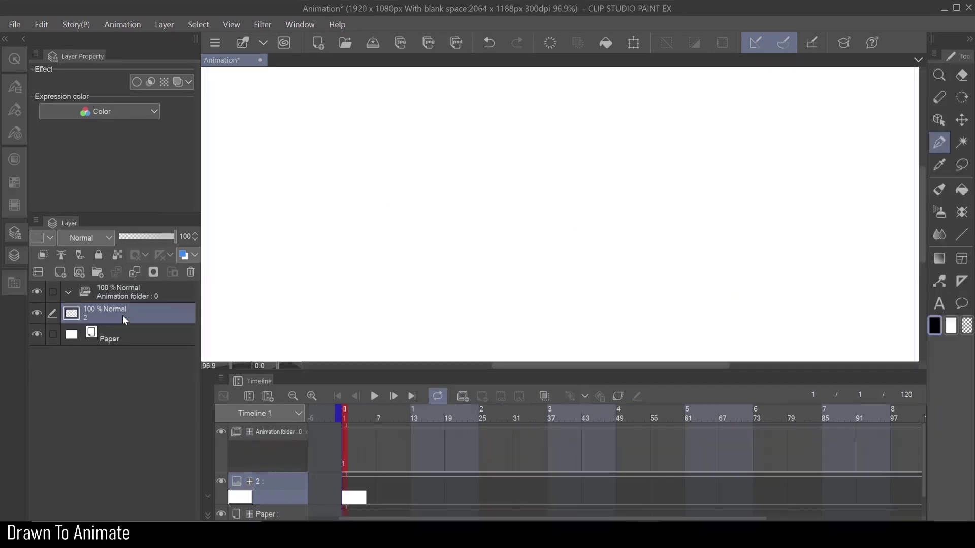
right_click(123, 316)
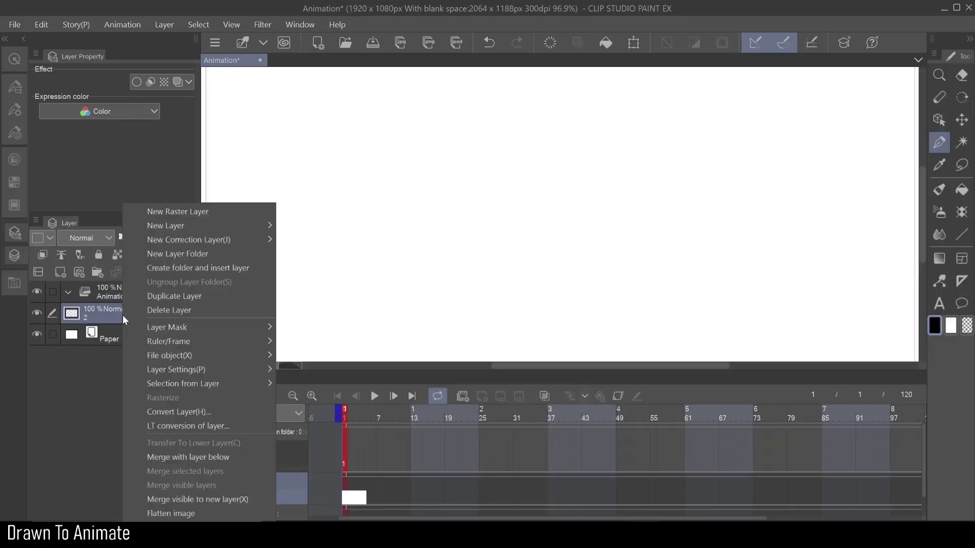
click(178, 297)
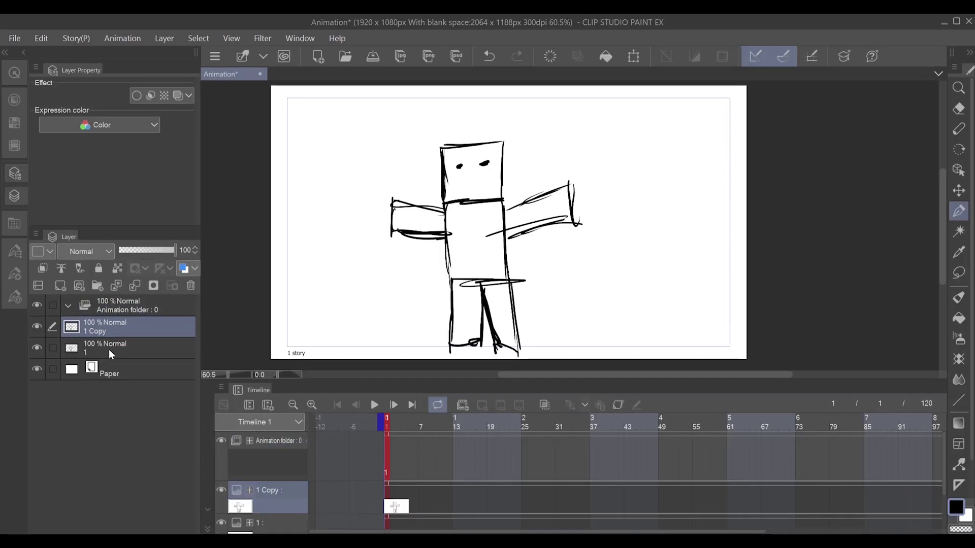
- Move layers 1 and 2 into the Animation folder and make the timeline taller
click(113, 349)
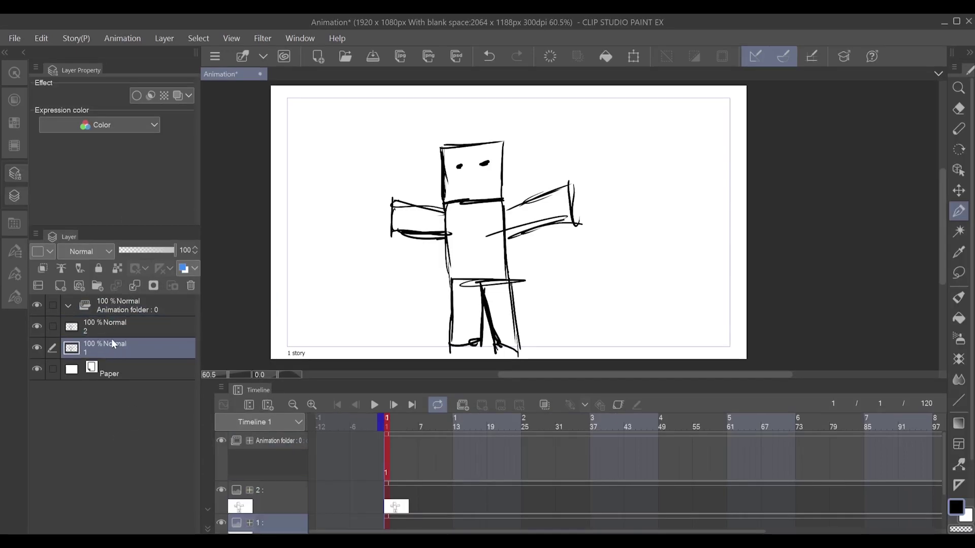
ctrl+click(112, 328)
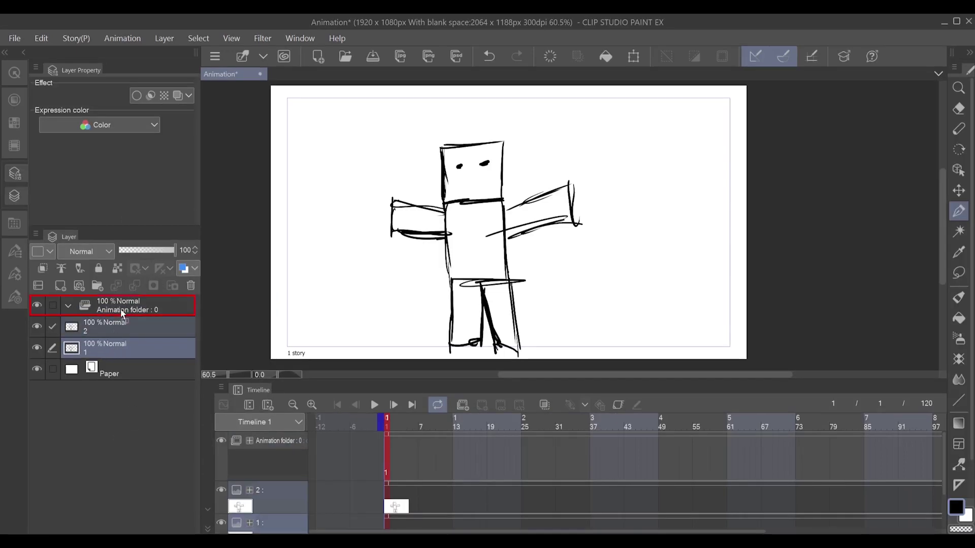
drag(120, 308, 120, 309)
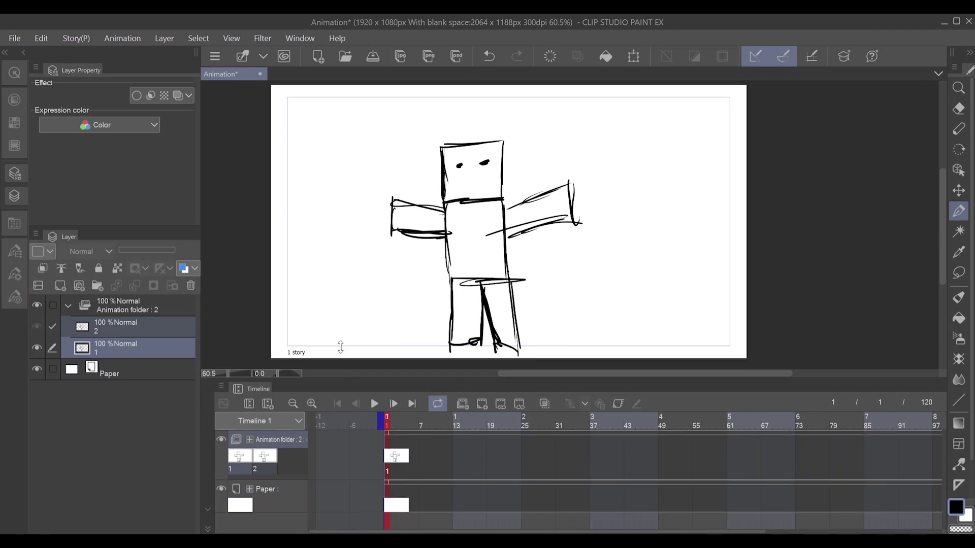
drag(349, 379, 324, 287)
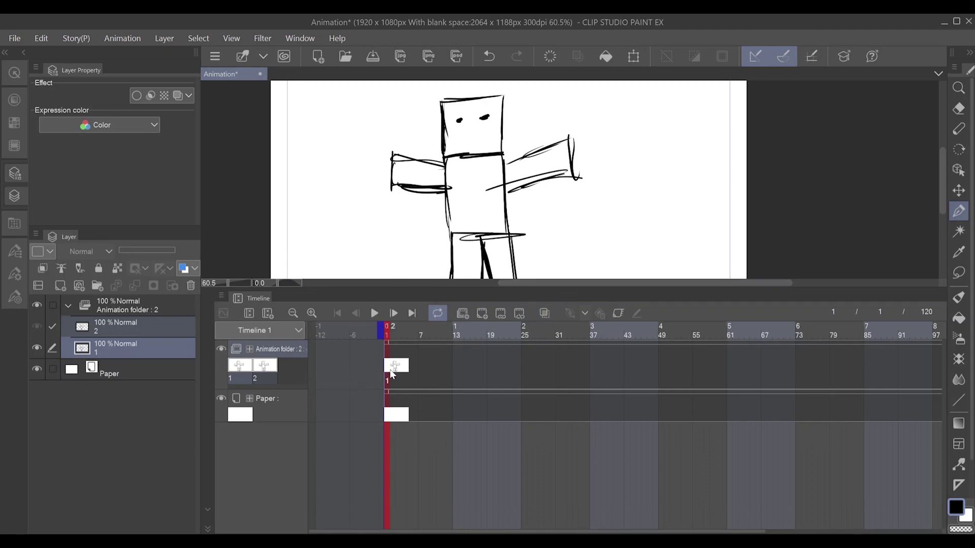
- Zoom the timeline in three levels and assign cel 1 to frame 1 of the Animation folder
click(311, 313)
click(311, 313)
click(311, 313)
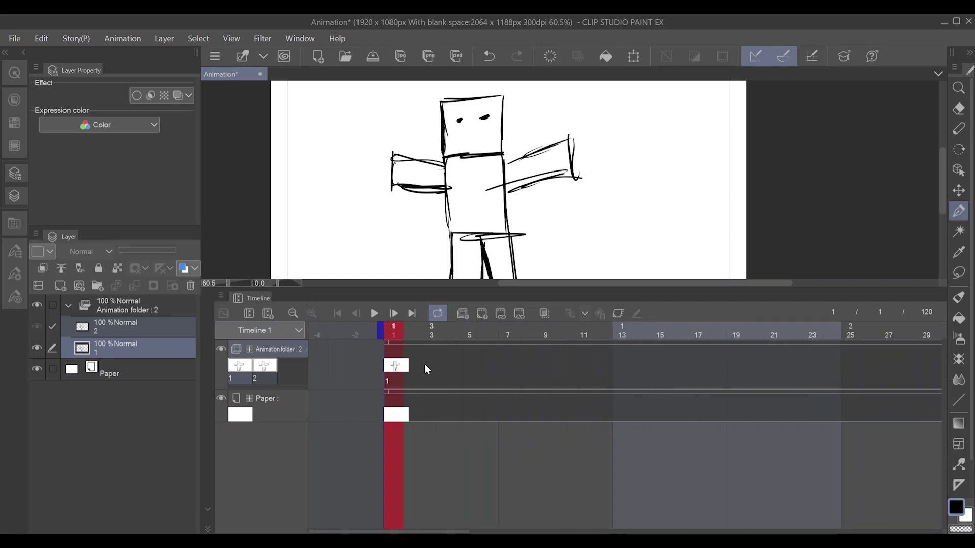
click(394, 369)
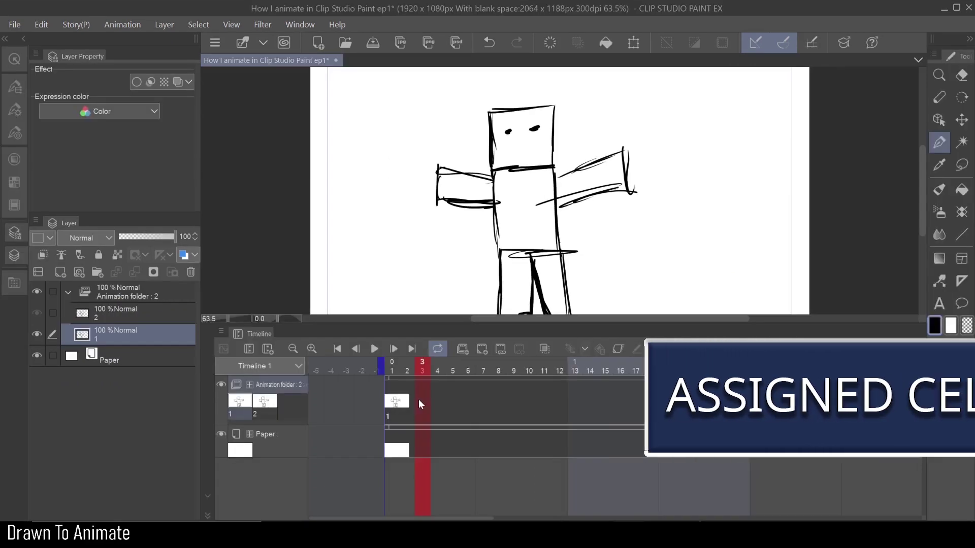
right_click(419, 400)
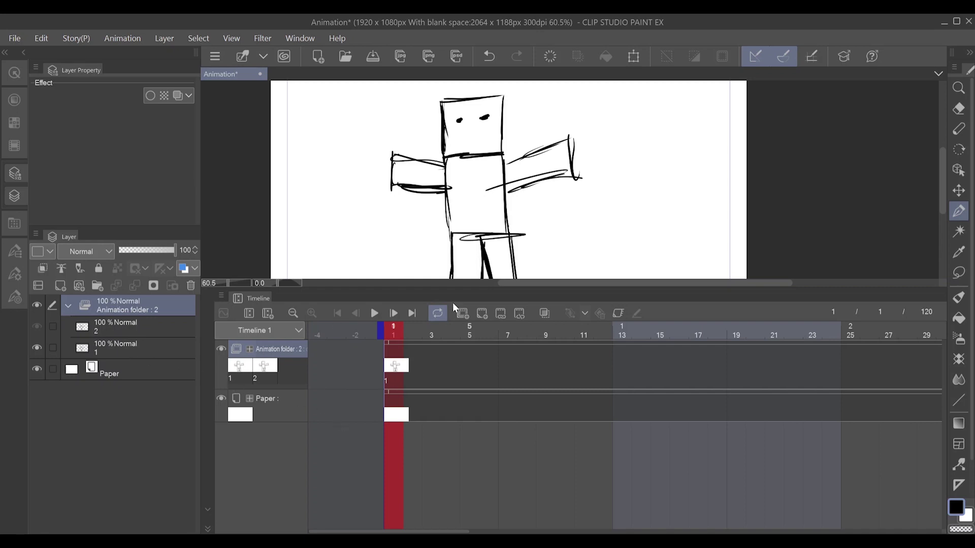
- Place cel 2 on frame 3 of the Animation folder track, then recenter the figure
drag(449, 291, 449, 339)
click(108, 330)
click(390, 418)
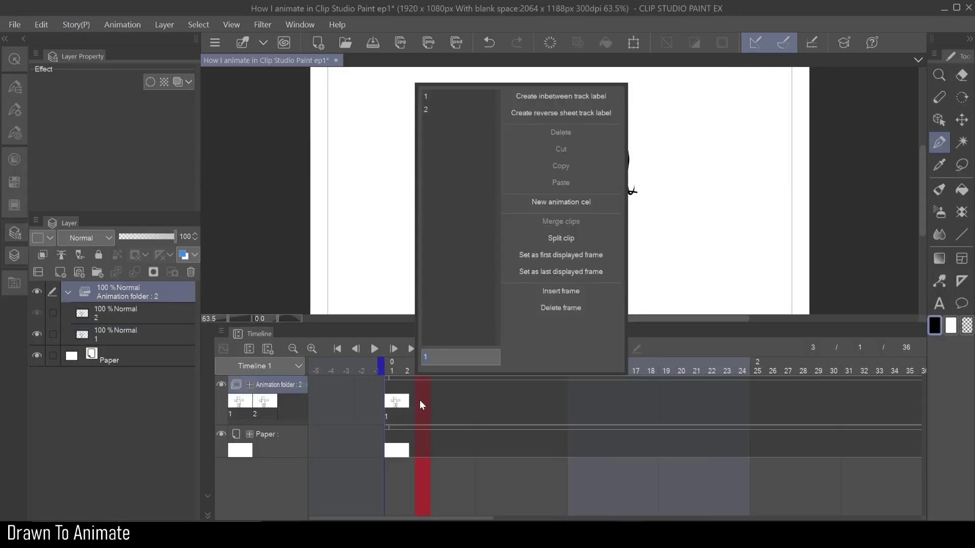
click(462, 108)
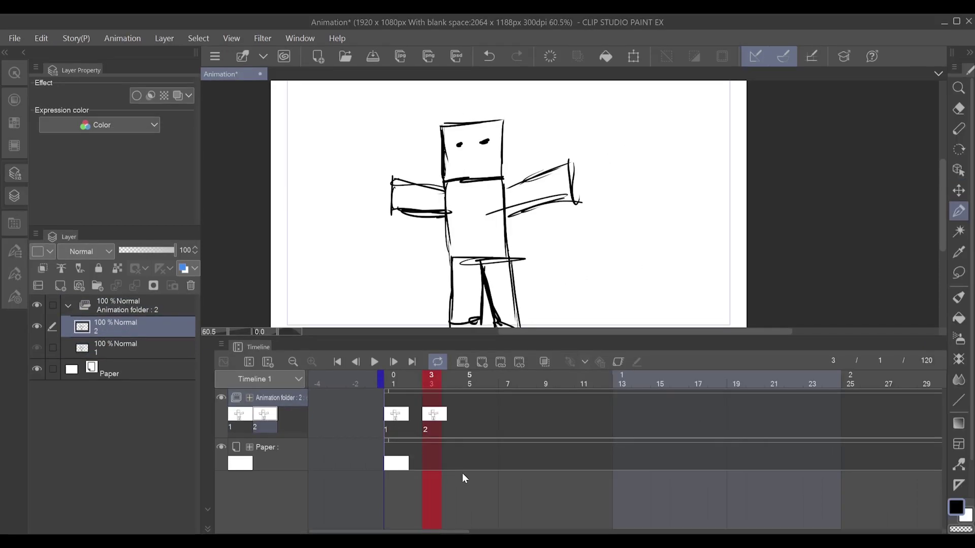
drag(638, 217, 633, 191)
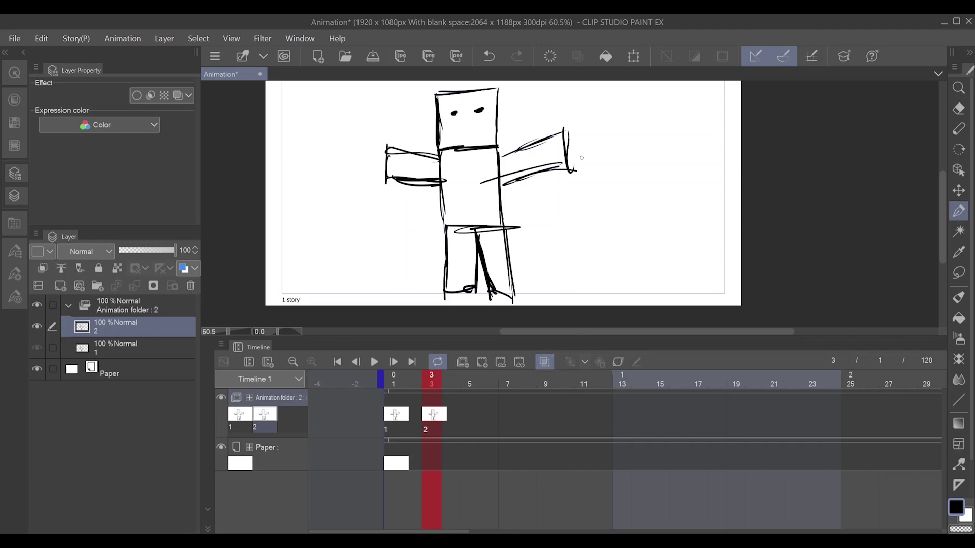
- Erase both outstretched arms on cel 2 with an enlarged eraser
key(e)
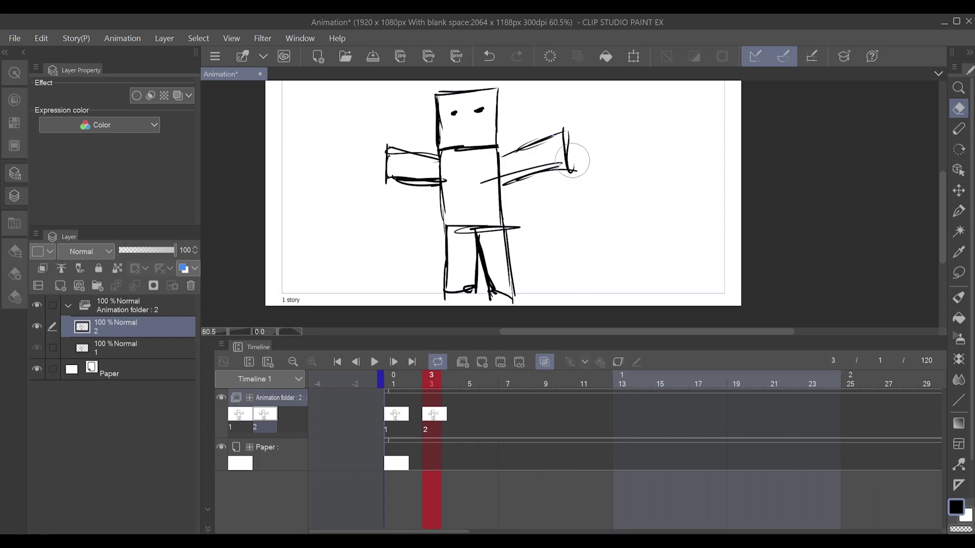
key(])
key(])
key(])
mouse_move(564, 132)
mouse_down()
mouse_move(534, 144)
mouse_move(522, 184)
mouse_move(560, 158)
mouse_move(389, 189)
mouse_move(421, 193)
mouse_move(415, 169)
mouse_up()
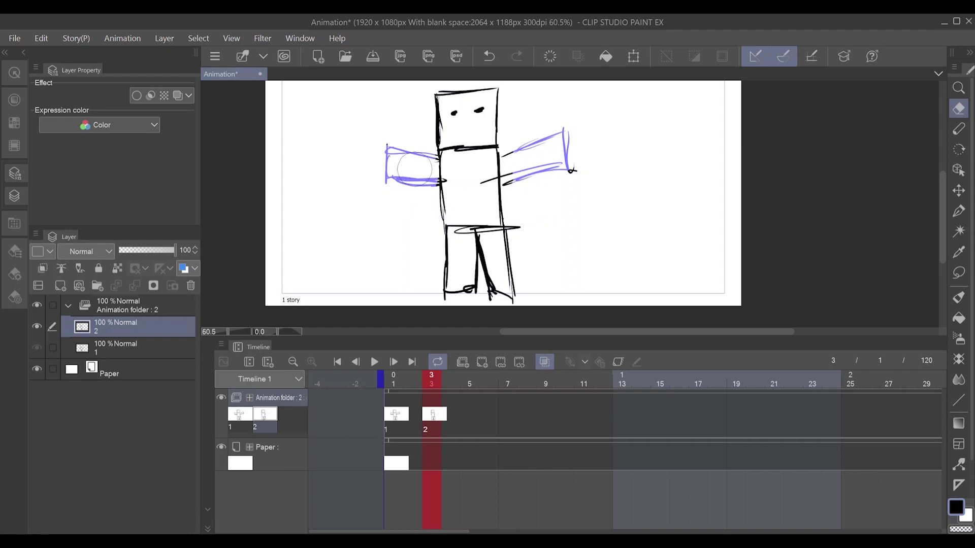
- Redraw both arms on cel 2 angled downward with the pen
key(p)
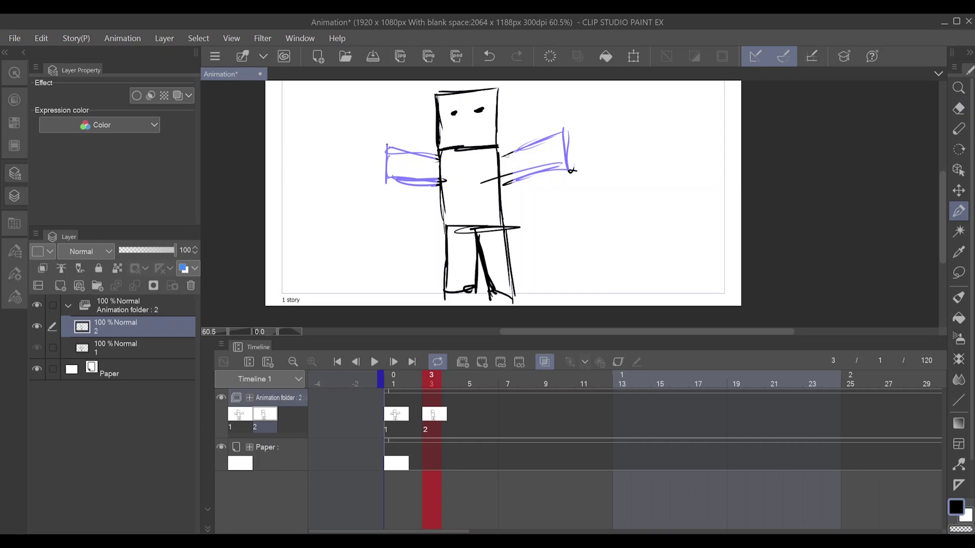
mouse_move(508, 153)
mouse_down()
mouse_move(575, 148)
mouse_move(552, 148)
mouse_move(570, 148)
mouse_move(555, 192)
mouse_move(506, 181)
mouse_up()
drag(543, 181, 501, 181)
mouse_move(439, 156)
mouse_down()
mouse_move(390, 178)
mouse_move(408, 200)
mouse_move(441, 183)
mouse_move(408, 203)
mouse_up()
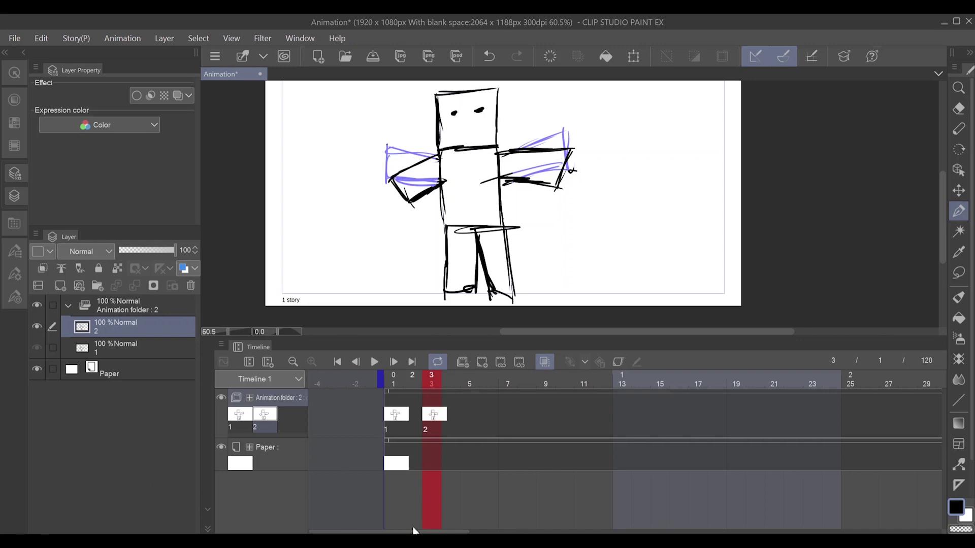
drag(448, 531, 650, 425)
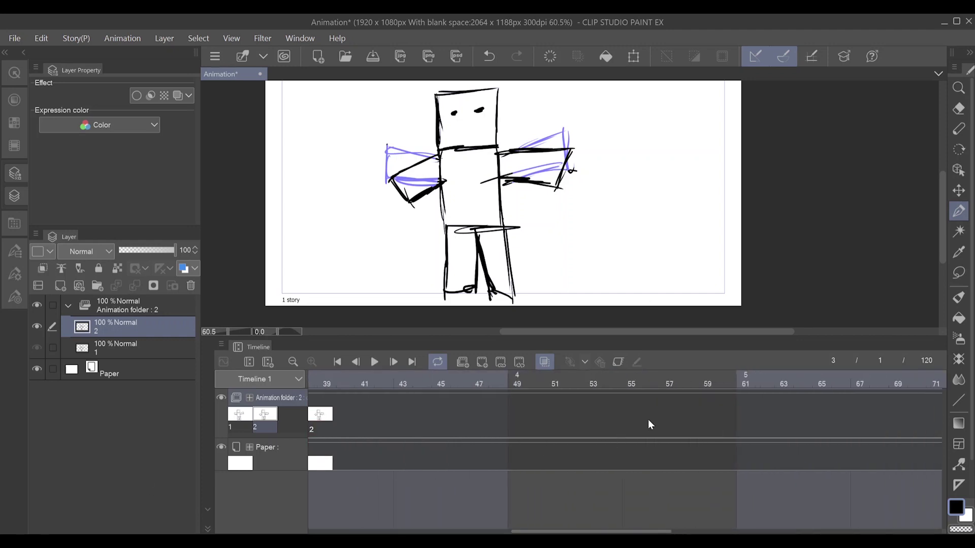
- Reset the timeline zoom and loop-play the two-cel arm flap over frames 1–4
click(293, 362)
click(292, 362)
click(292, 362)
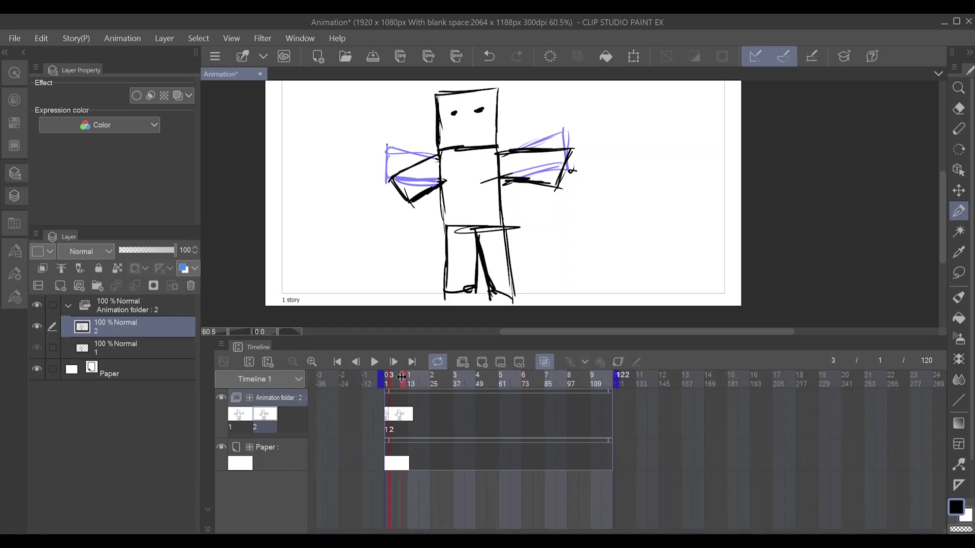
click(312, 361)
click(312, 361)
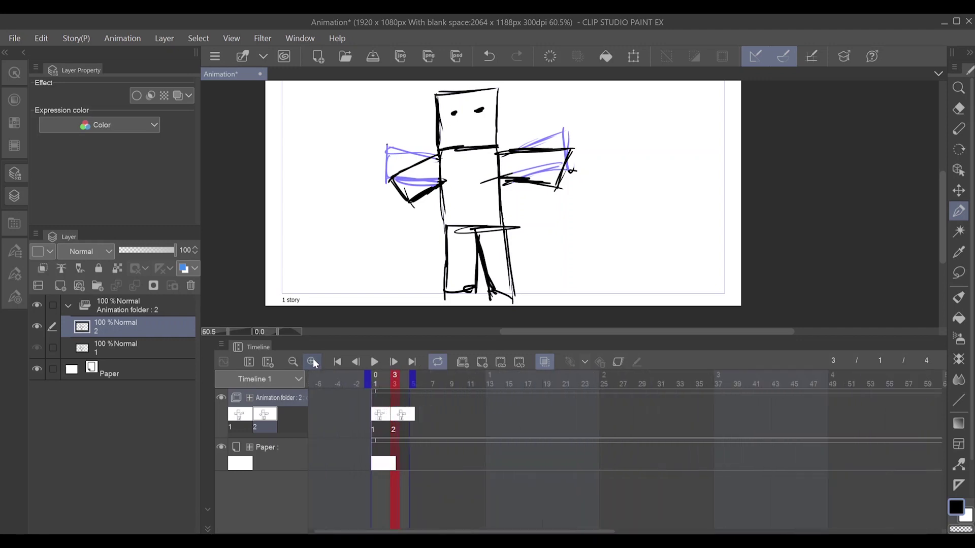
click(376, 361)
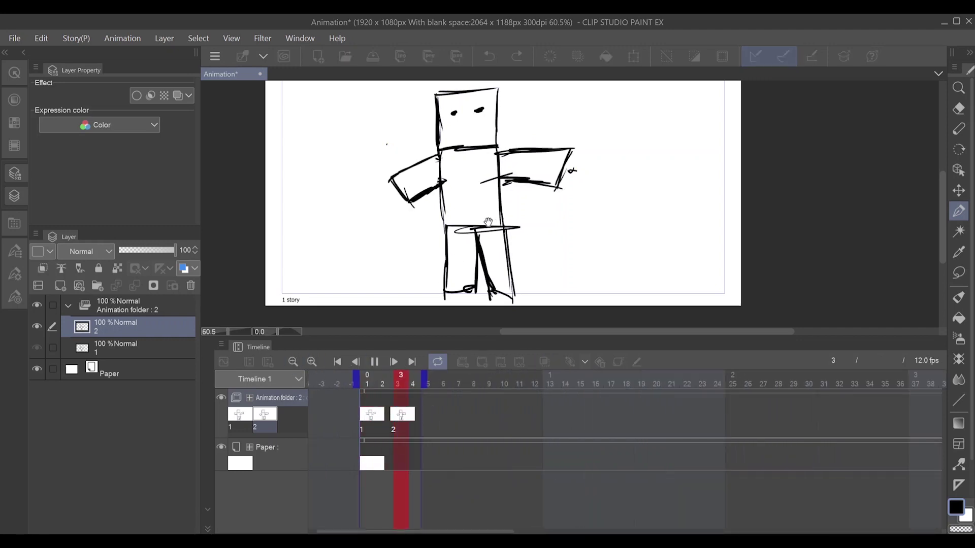
scroll(570, 174, up, 1)
scroll(569, 173, down, 3)
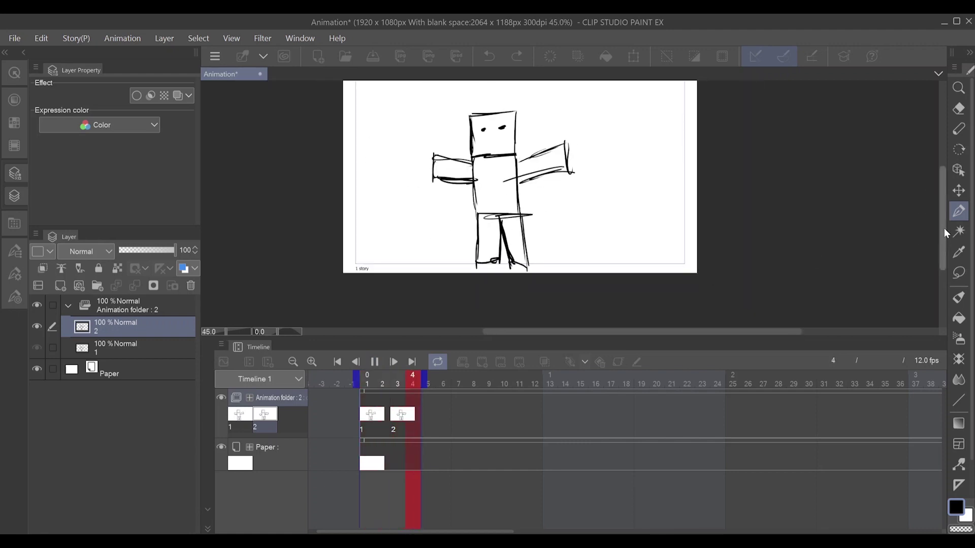
drag(943, 228, 936, 213)
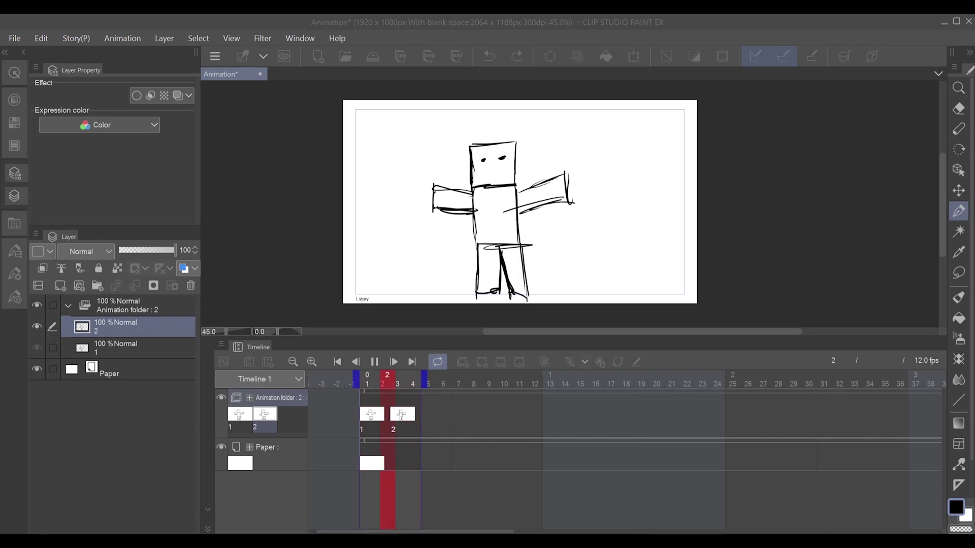
- Stop playback and add an animation folder via Animation > New animation layer
key(space)
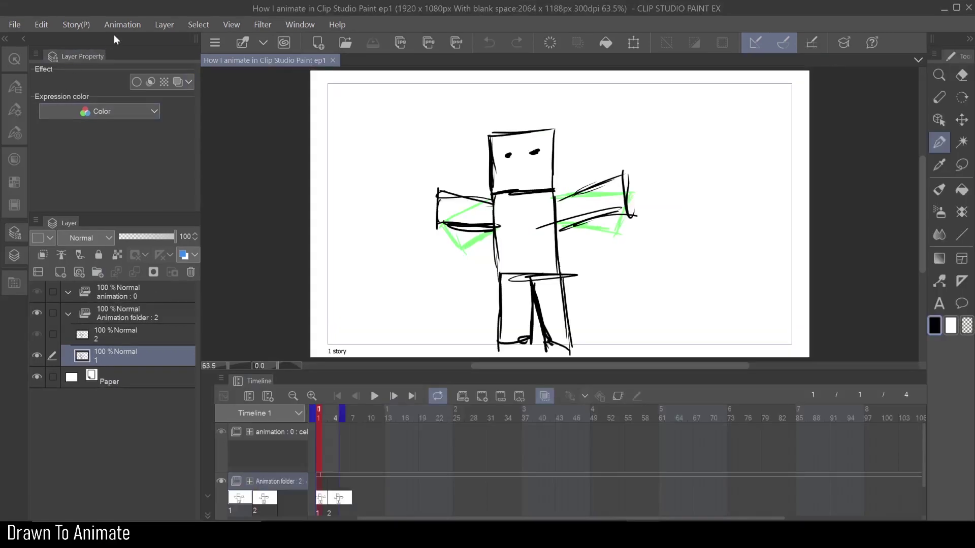
click(123, 23)
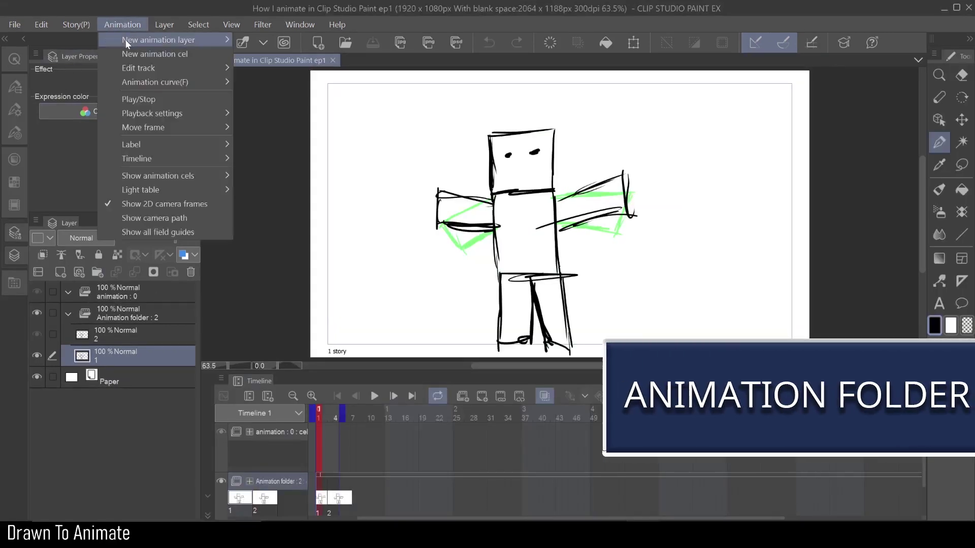
mouse_move(125, 39)
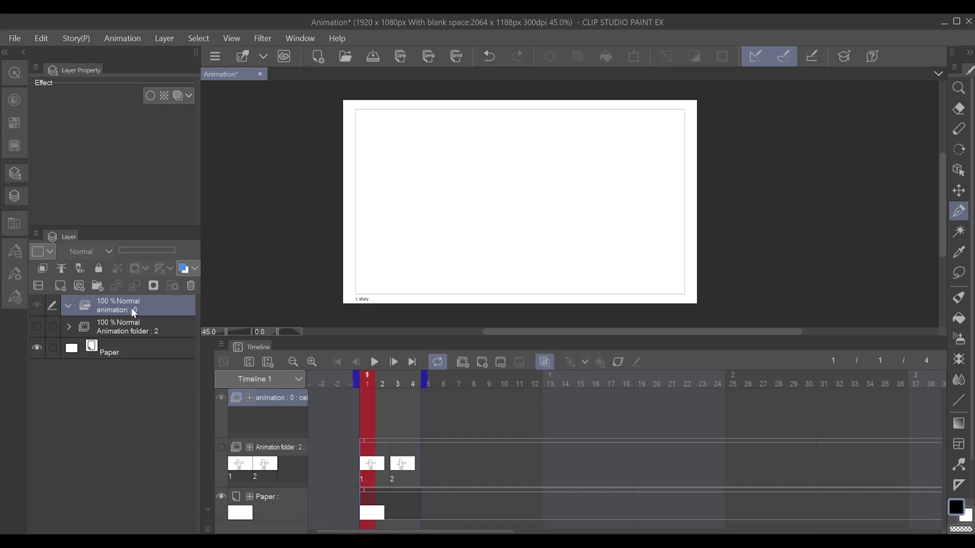
- Drag cels 1 and 2 out of the old Animation folder into the new animation folder, then collapse it
click(68, 327)
click(123, 359)
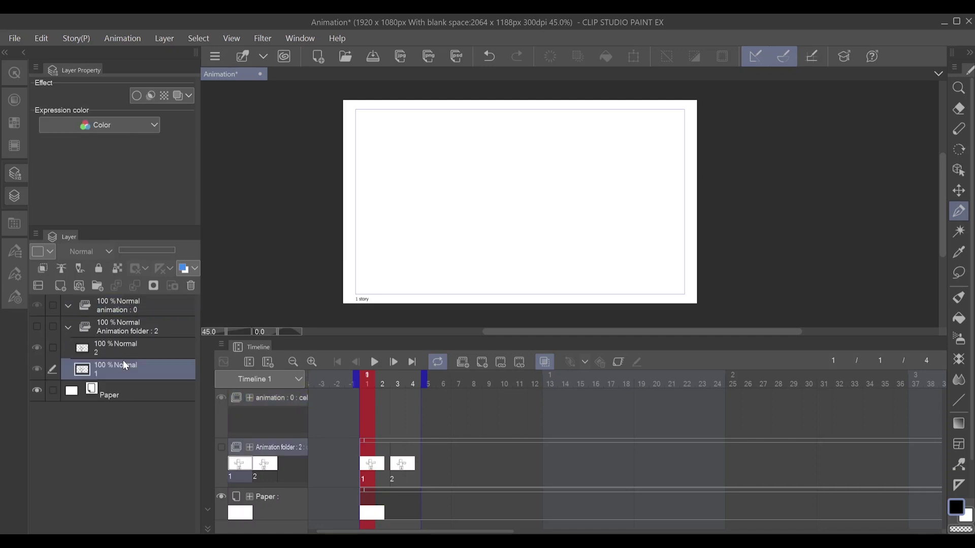
ctrl+click(121, 351)
drag(116, 356, 92, 308)
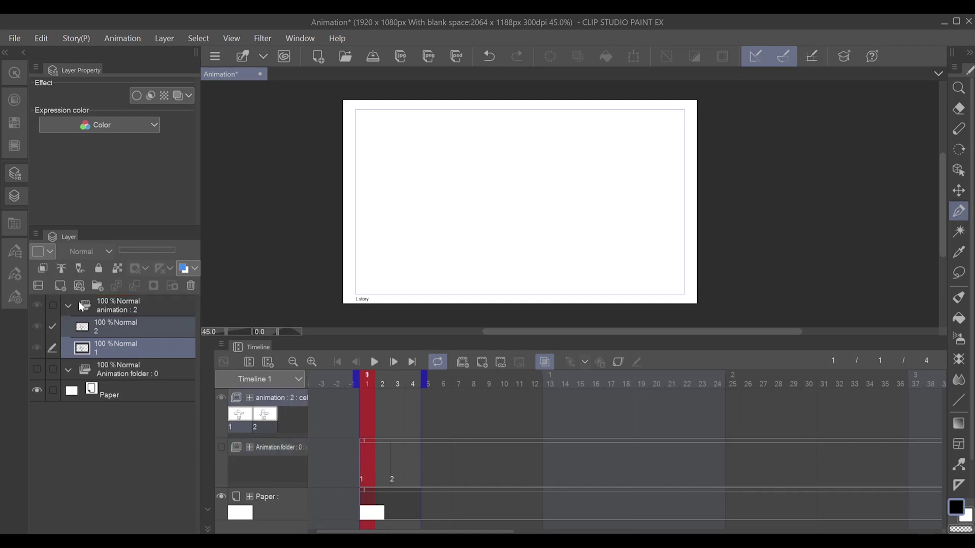
click(69, 305)
click(132, 303)
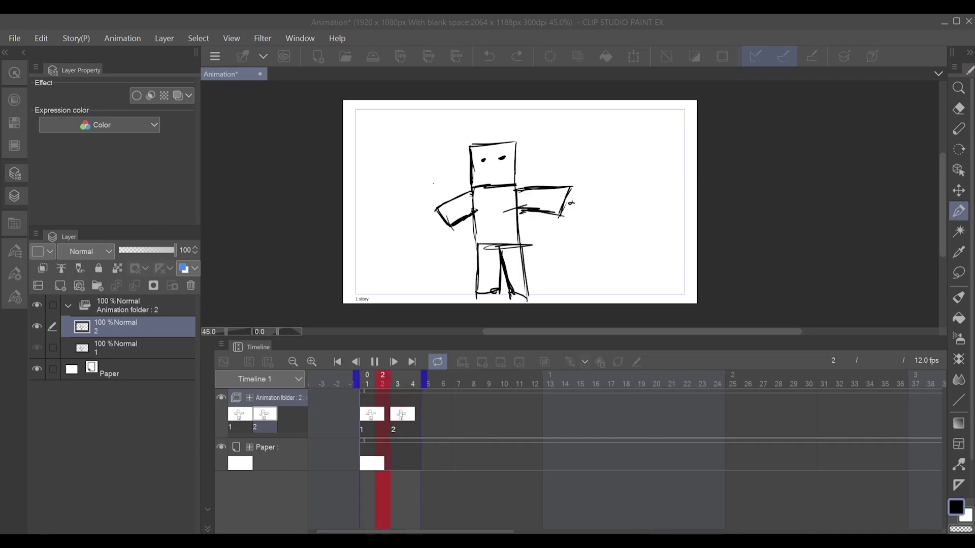
- Bring the document window back into focus while the two-cel arm-flap loop plays at 12 fps
click(514, 290)
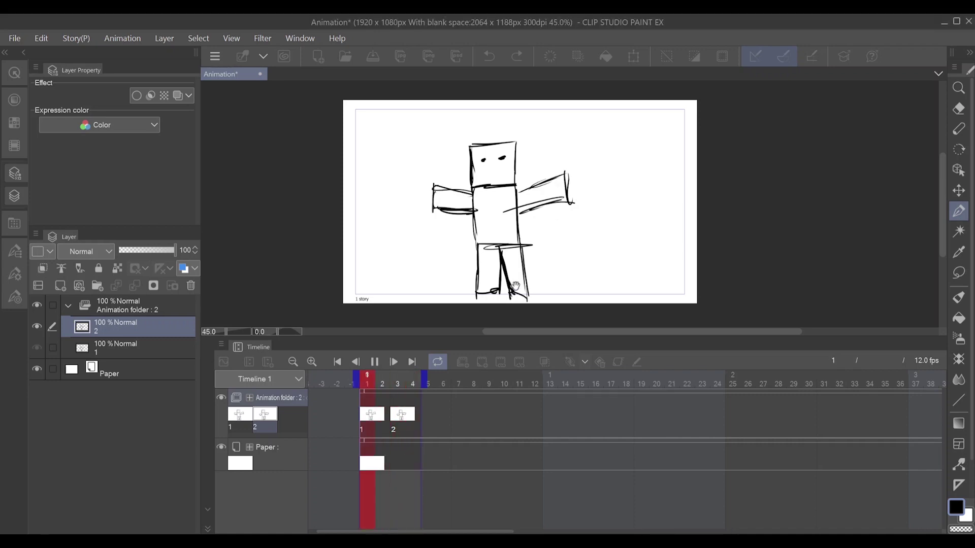